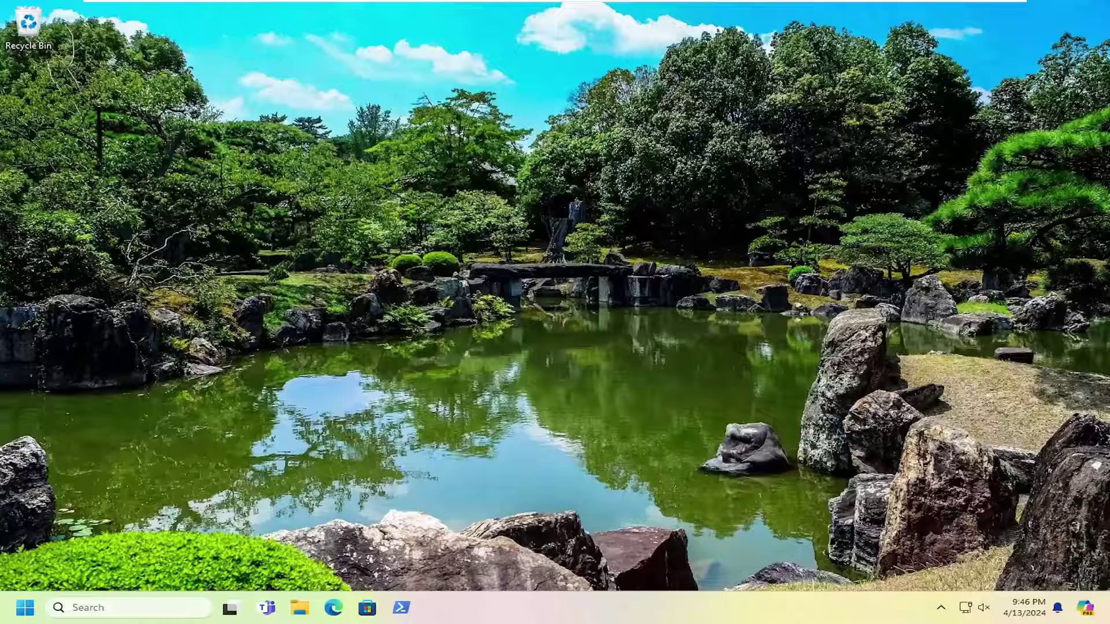
- Run '%localappdata%\Microsoft\OneDrive\OneDrive.exe /reset' from the Run box to reset OneDrive
left_click(18, 617)
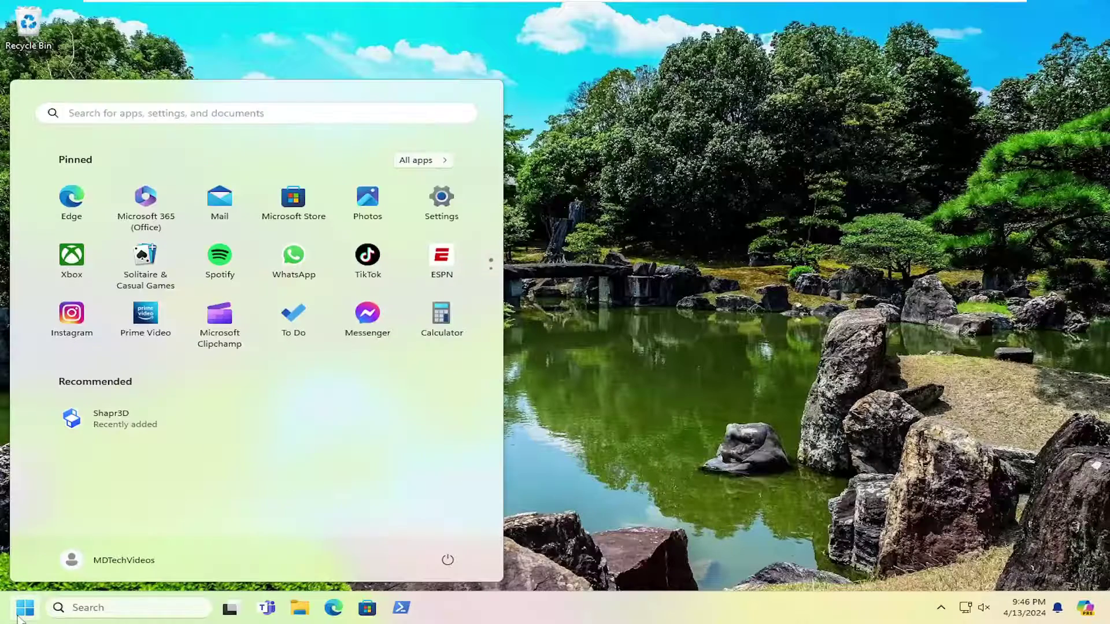
type("run")
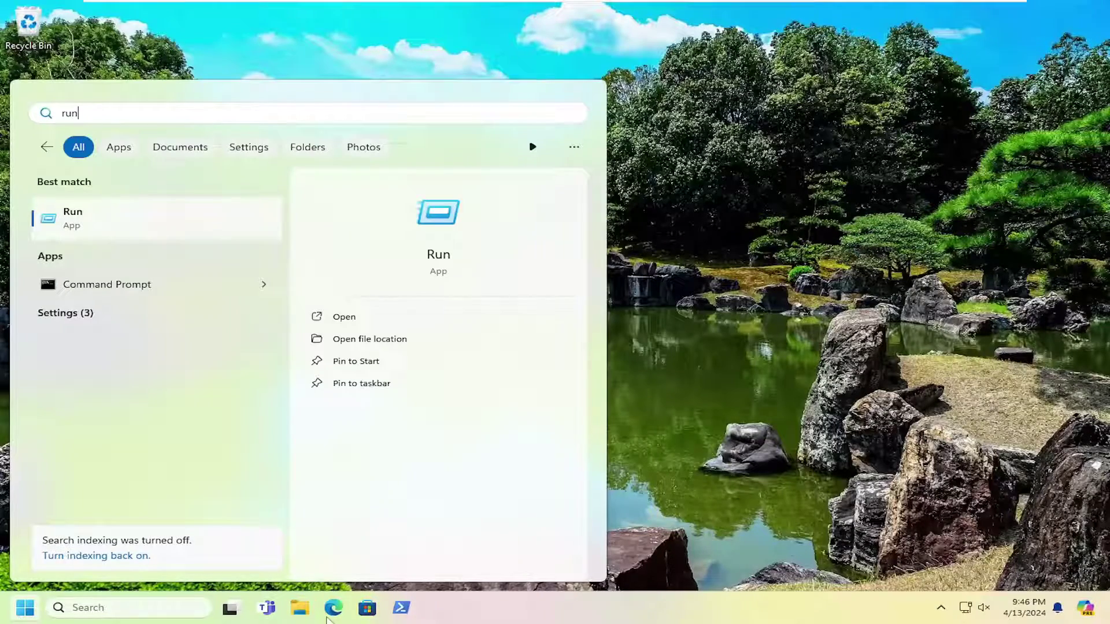
left_click(172, 220)
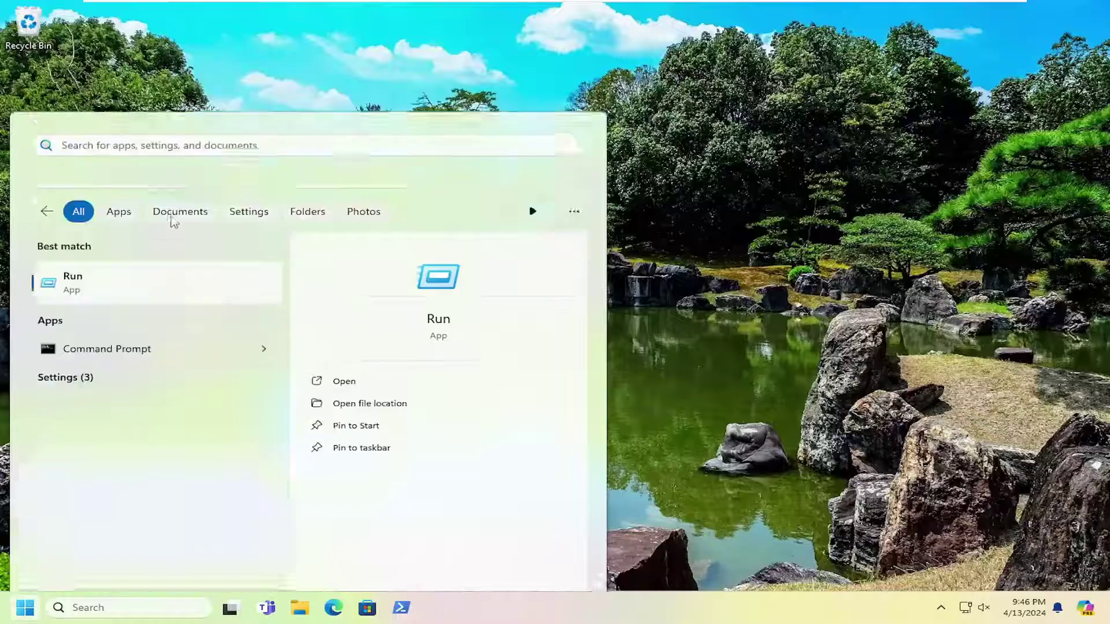
type("%localappdata%\\Microsoft\\OneDrive\\OneDrive.exe /resetcopied to clipboard")
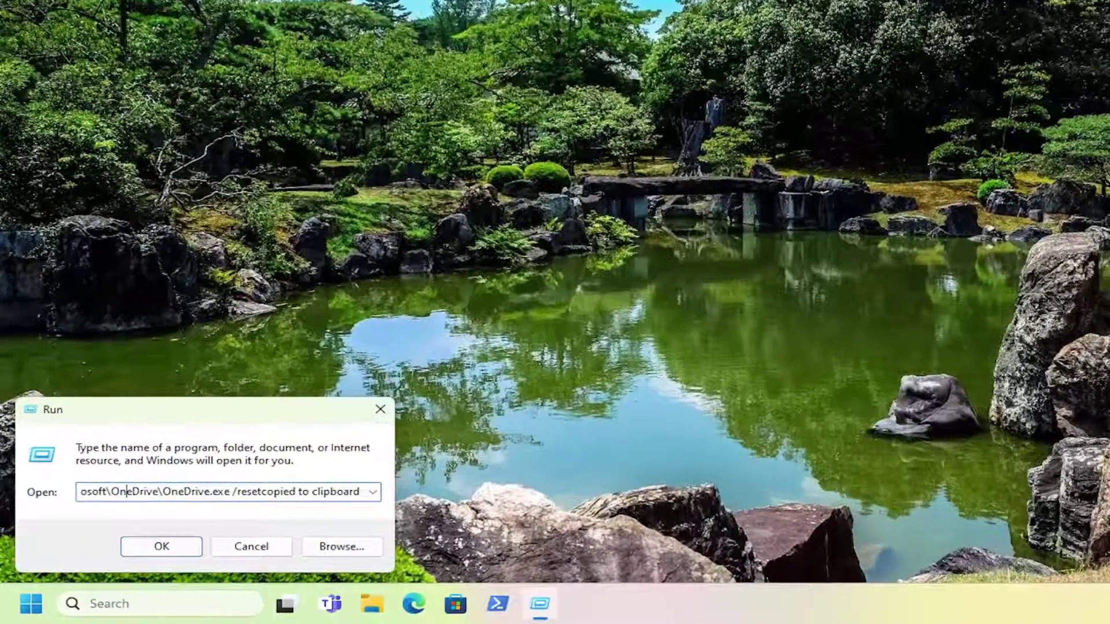
key("shift+Home")
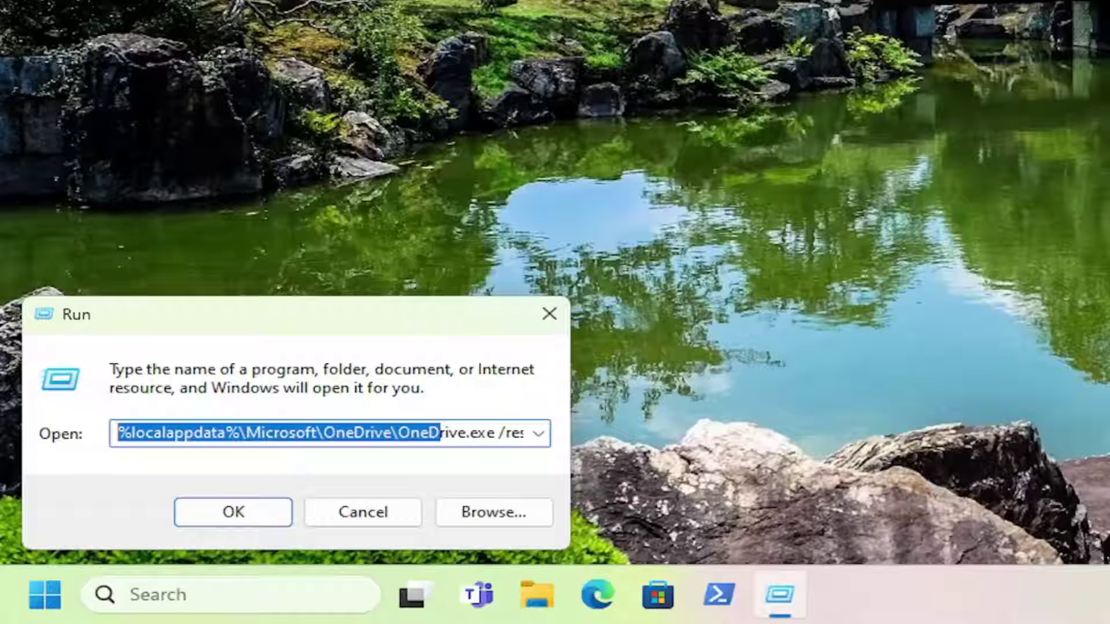
left_click(375, 433)
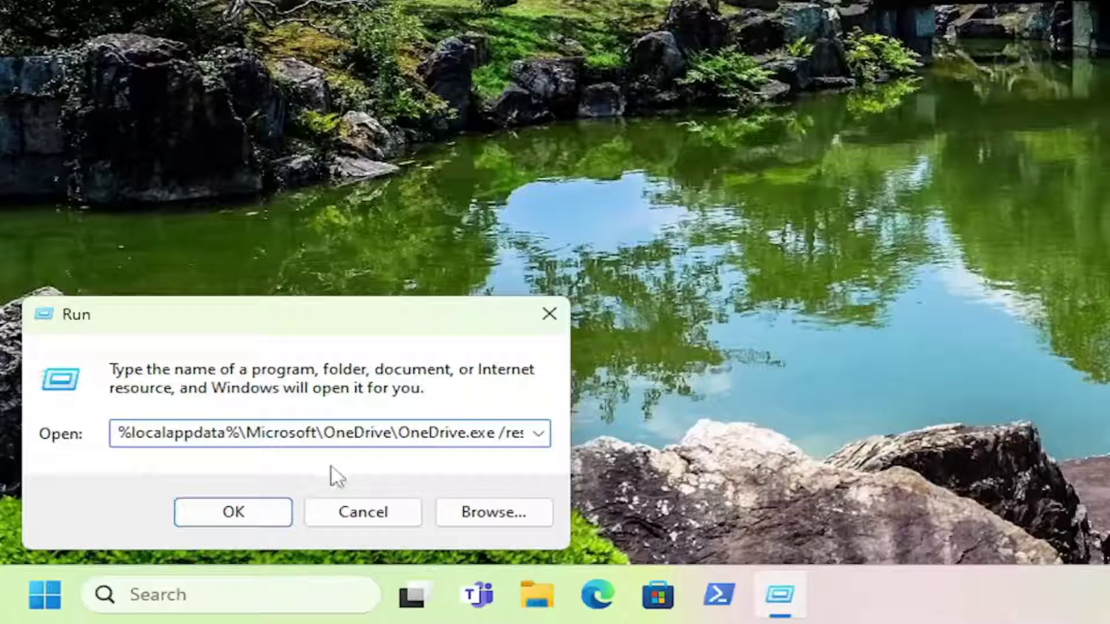
left_click(236, 519)
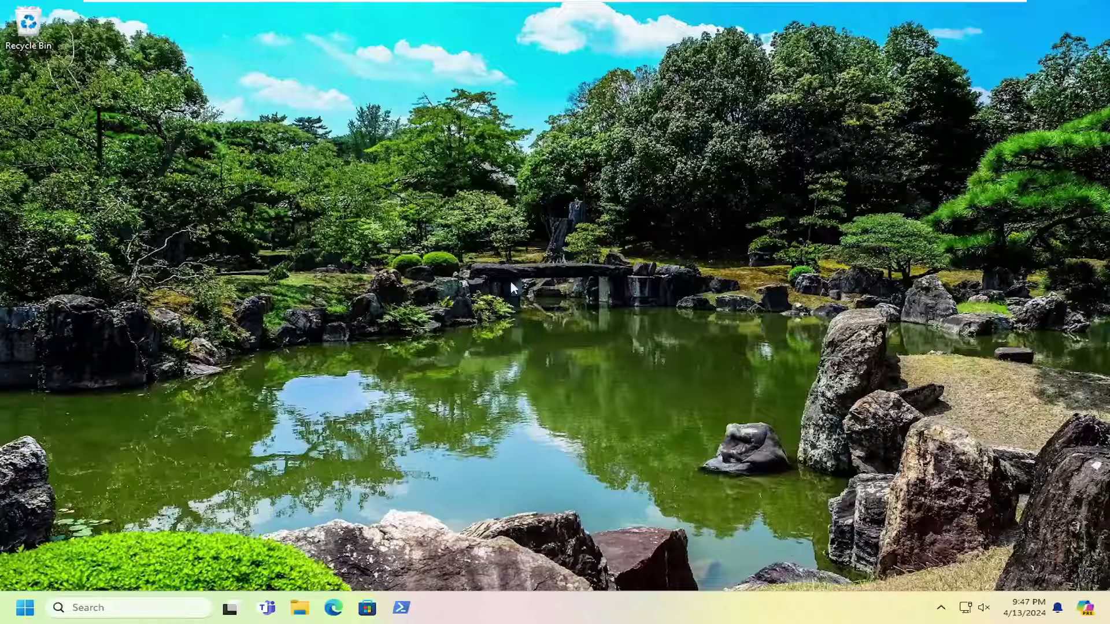
- Open Settings' Installed apps list and search it for 'onedrive'
left_click(23, 610)
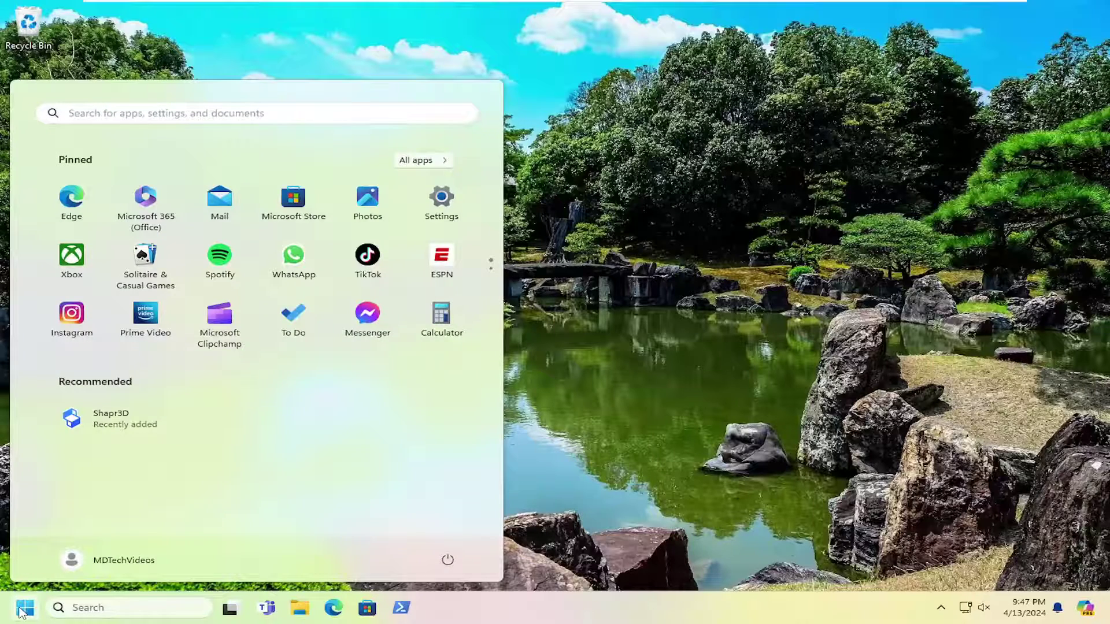
type("settings")
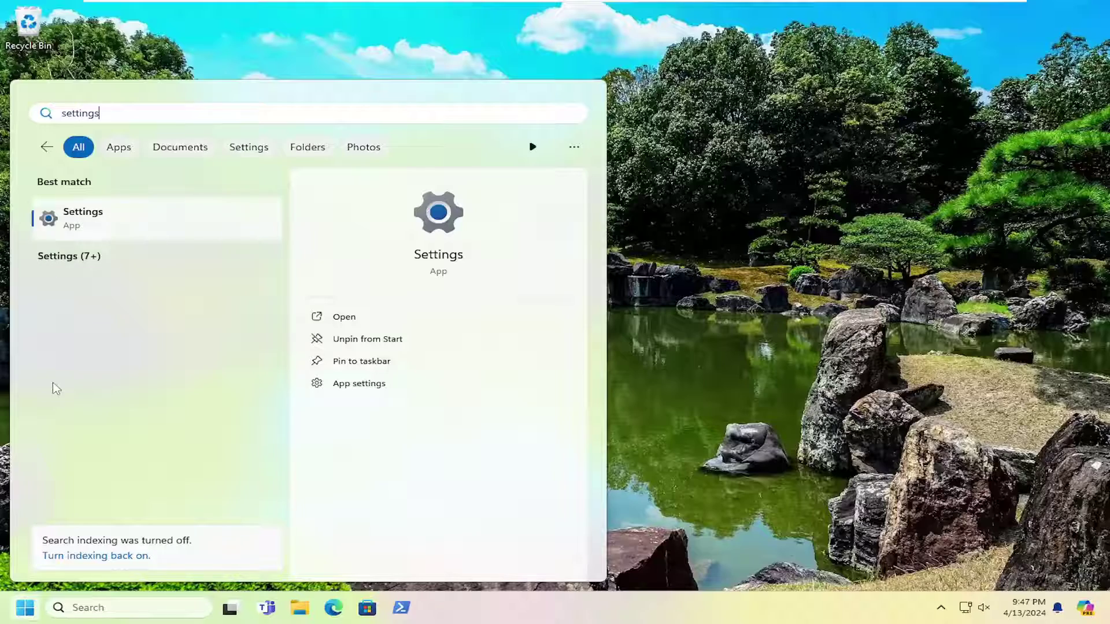
left_click(93, 222)
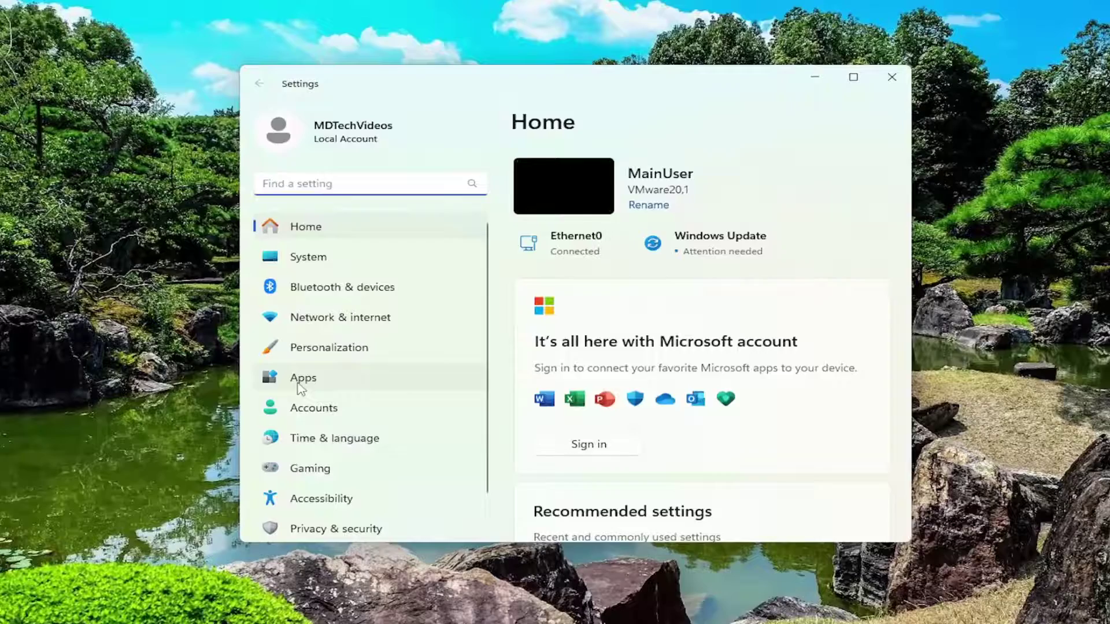
left_click(298, 383)
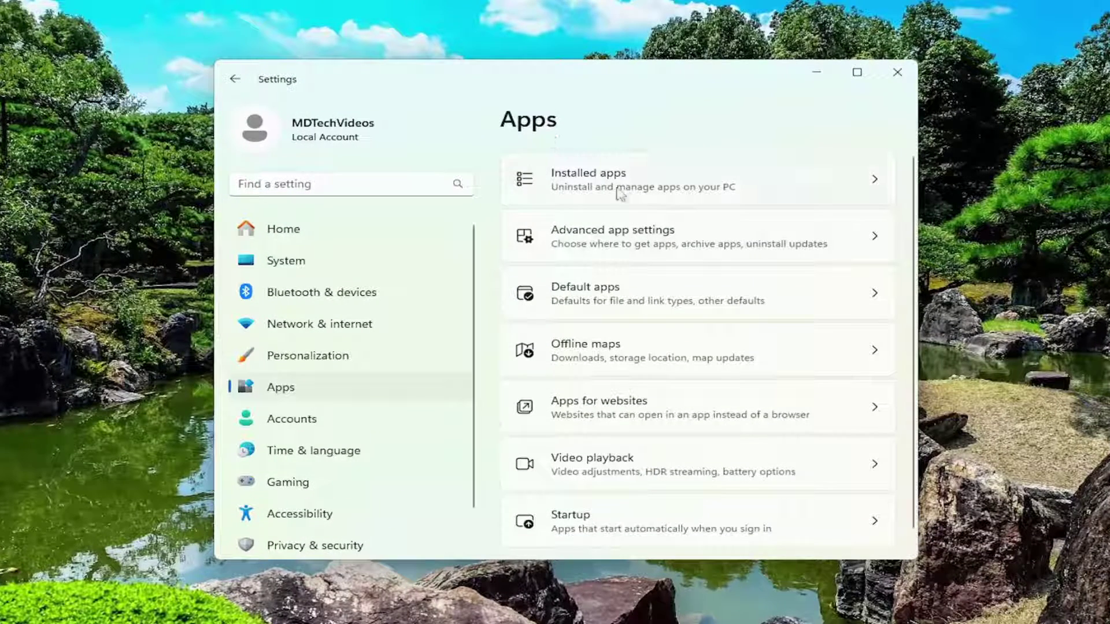
left_click(600, 179)
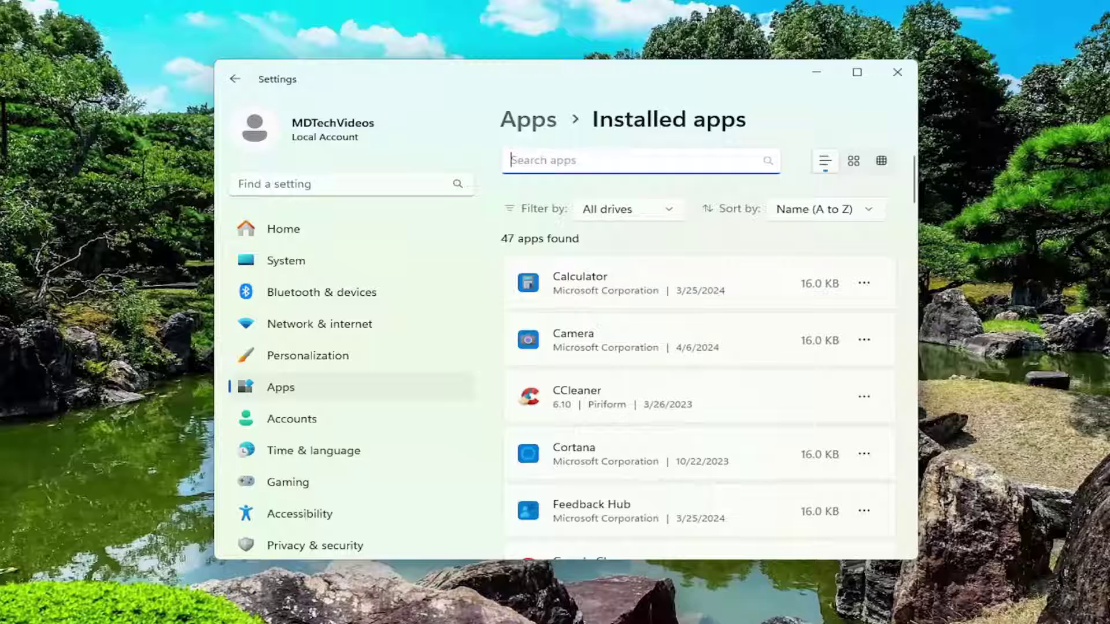
type("onedrive")
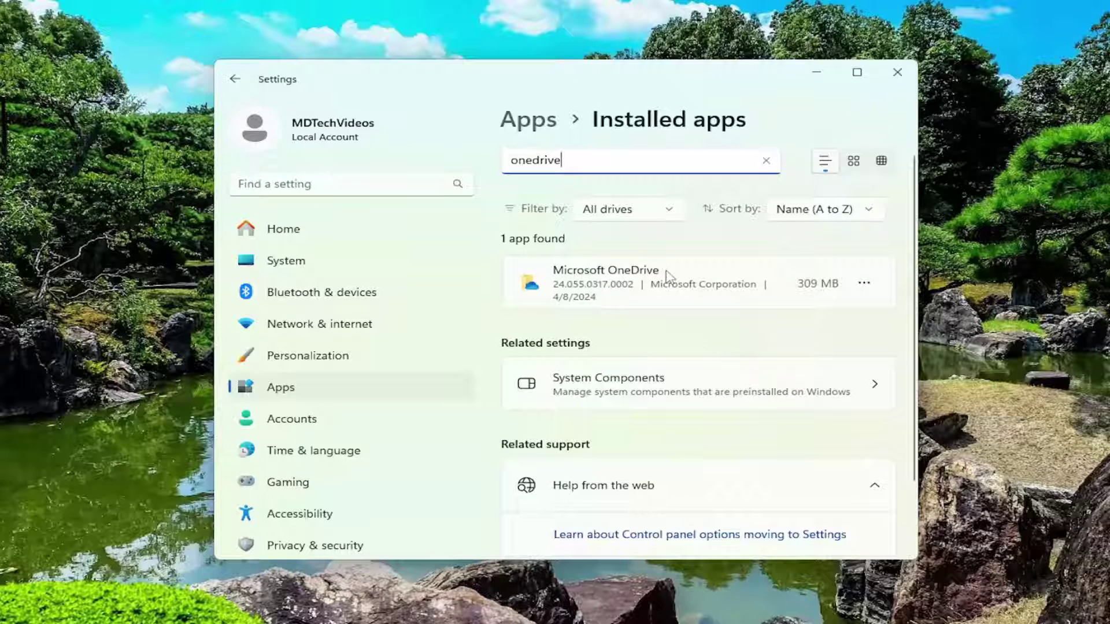
- Uninstall Microsoft OneDrive, confirming the uninstall and approving the admin prompt
left_click(865, 284)
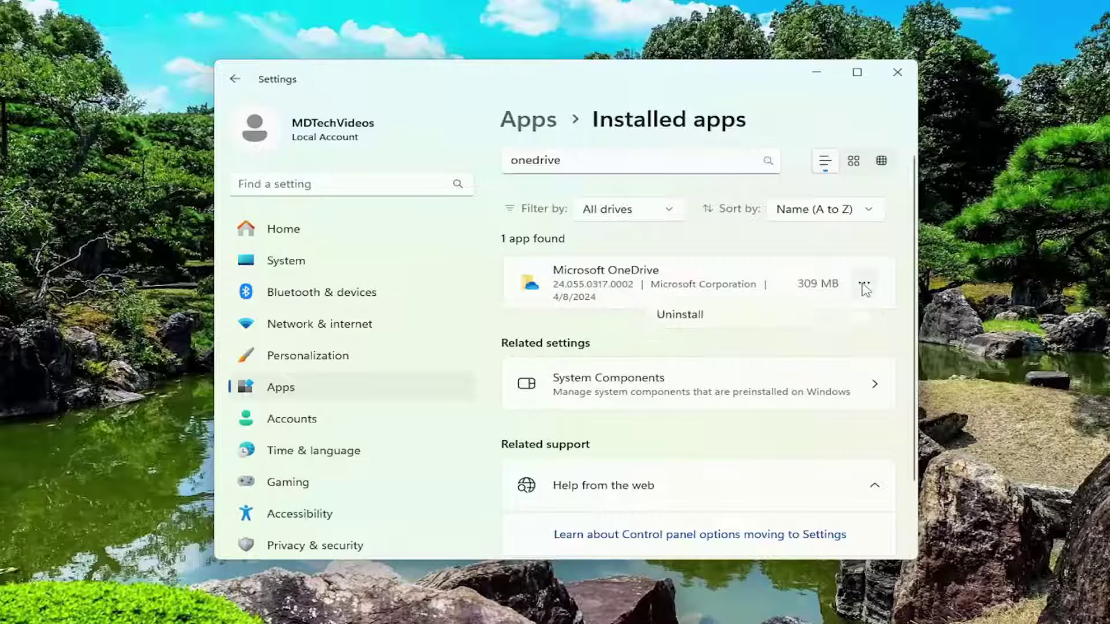
left_click(670, 344)
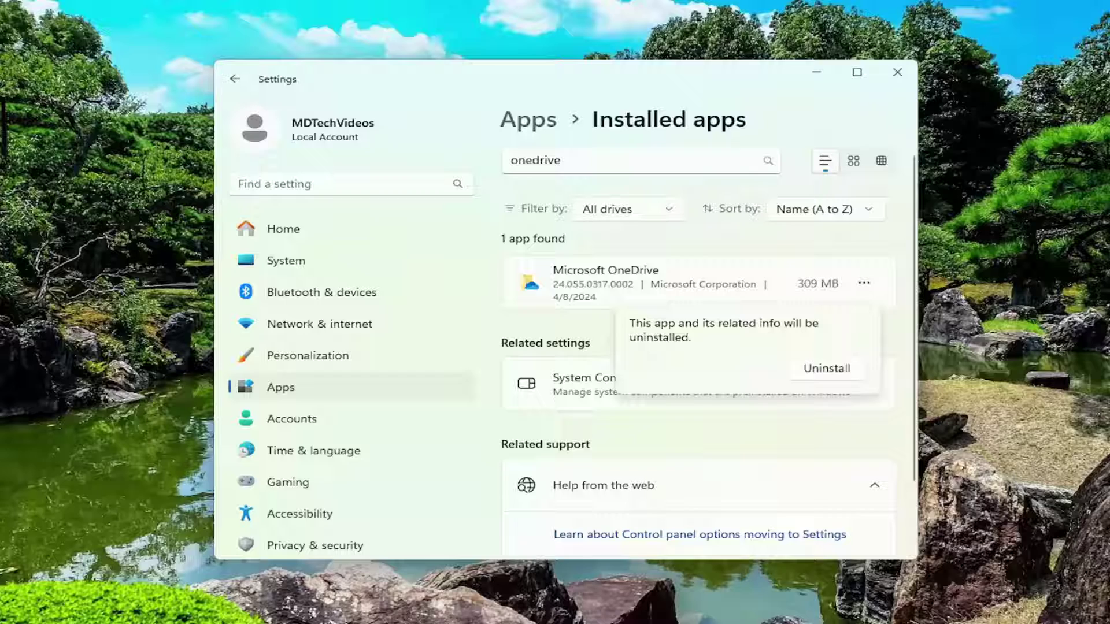
left_click(820, 369)
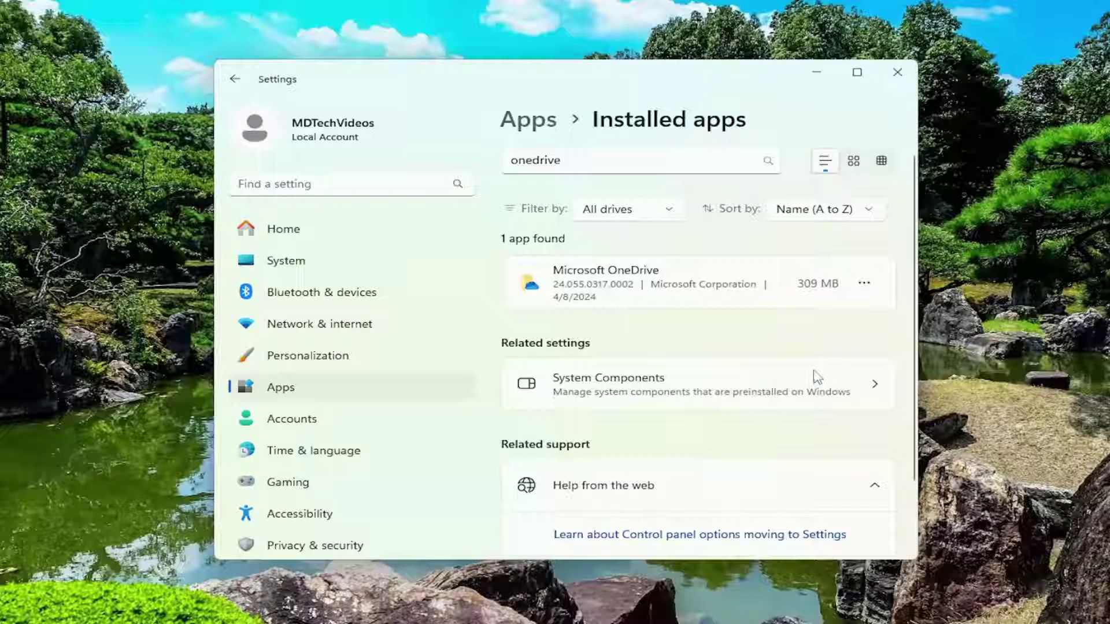
left_click(428, 463)
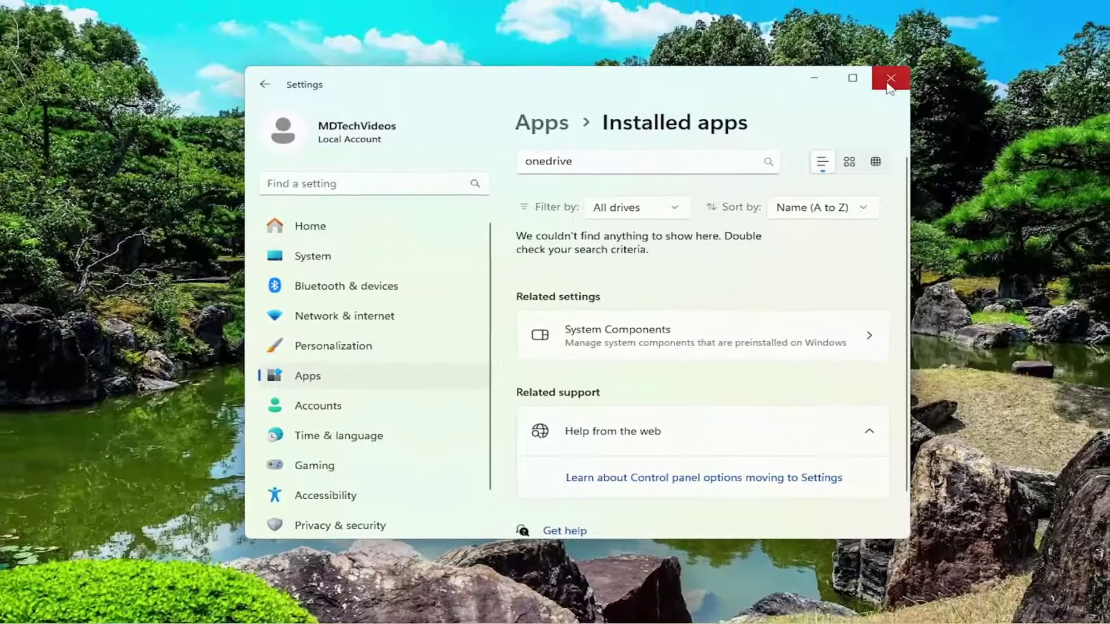
- Close Settings and bring up the Start button's Shut down or sign out options
left_click(897, 72)
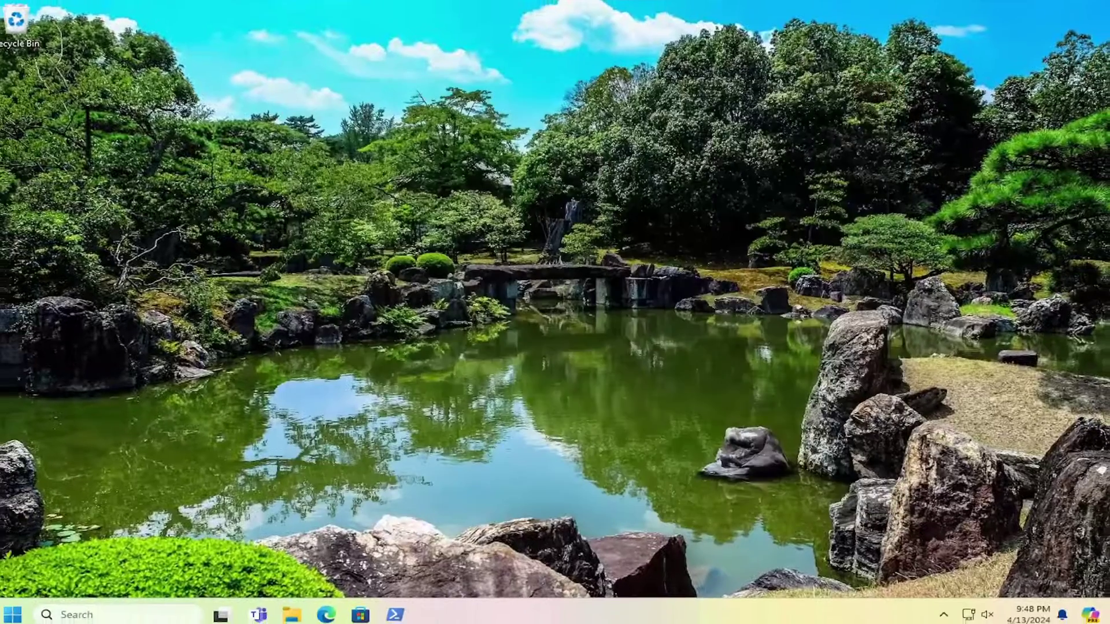
right_click(13, 614)
mouse_move(114, 558)
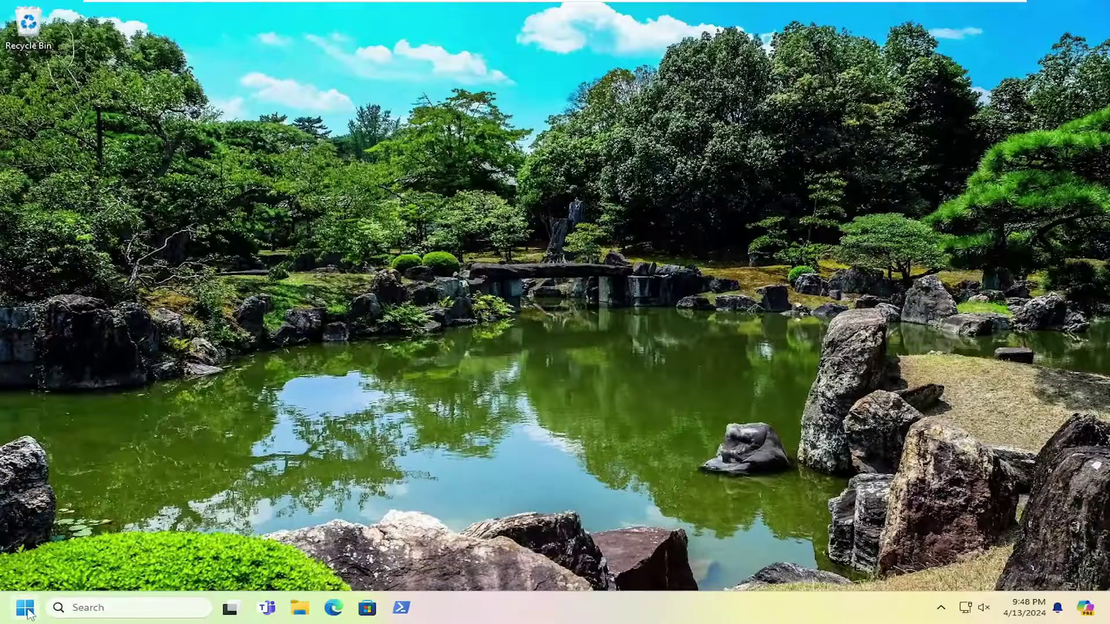
- Find Microsoft Store through the Start search and launch it
left_click(27, 610)
type("store")
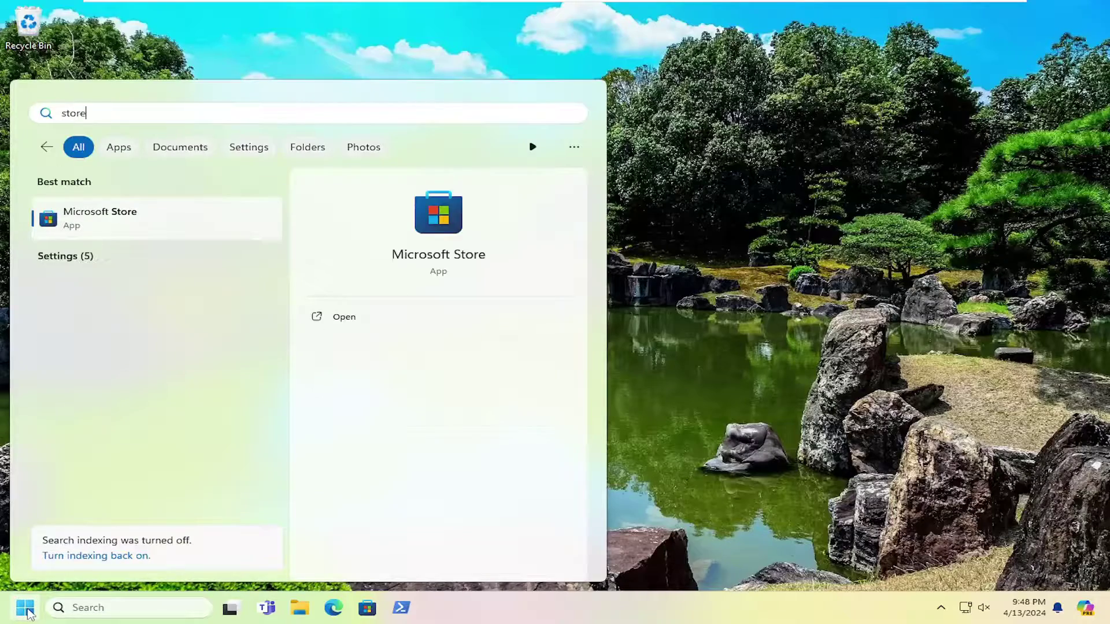
left_click(114, 215)
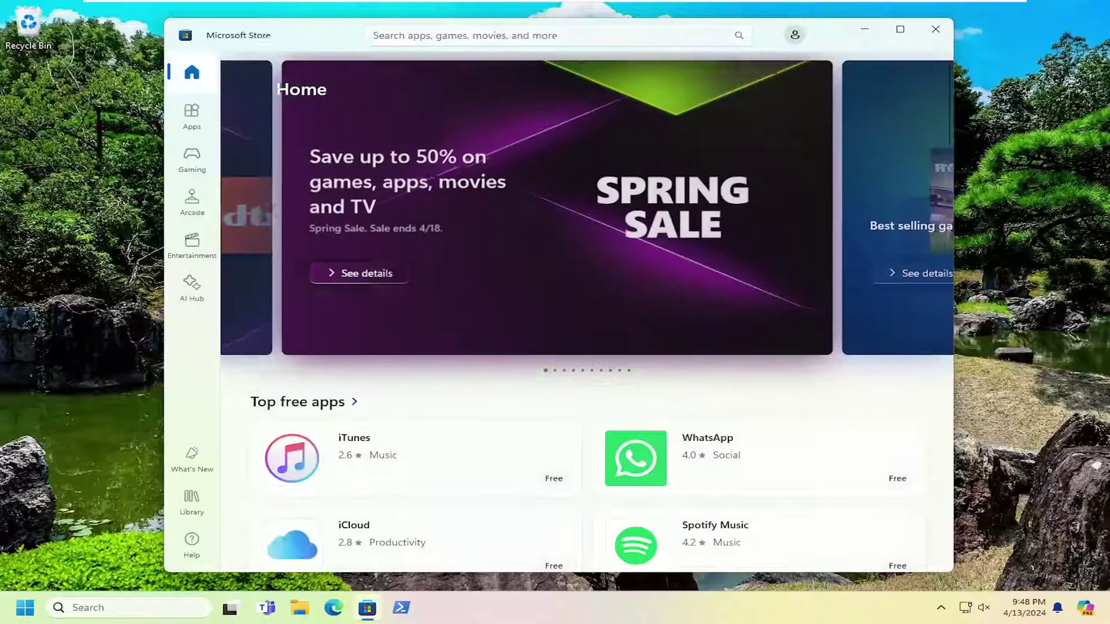
- Search the Store for 'onedrive' and install the OneDrive app from its page
left_click(425, 40)
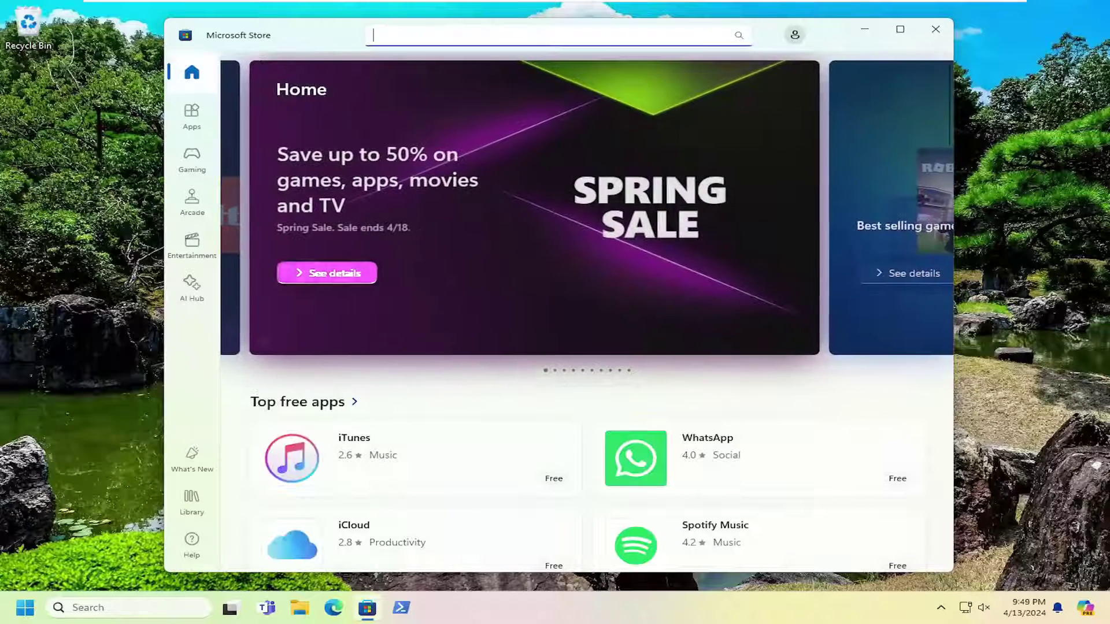
type("onedrive")
key("Return")
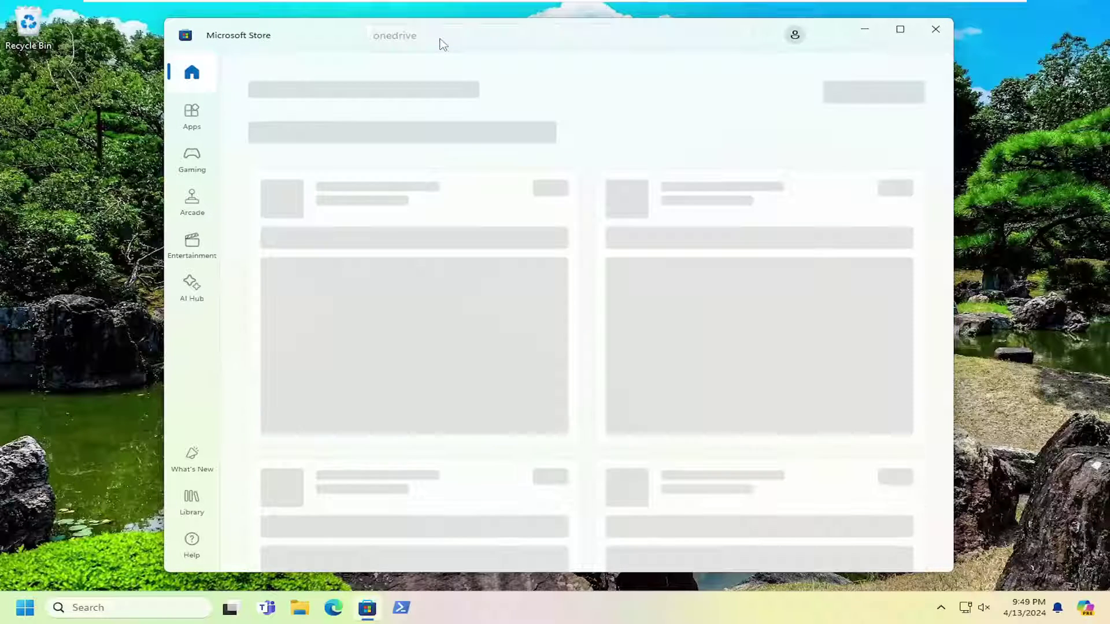
scroll(347, 168, "down", 5)
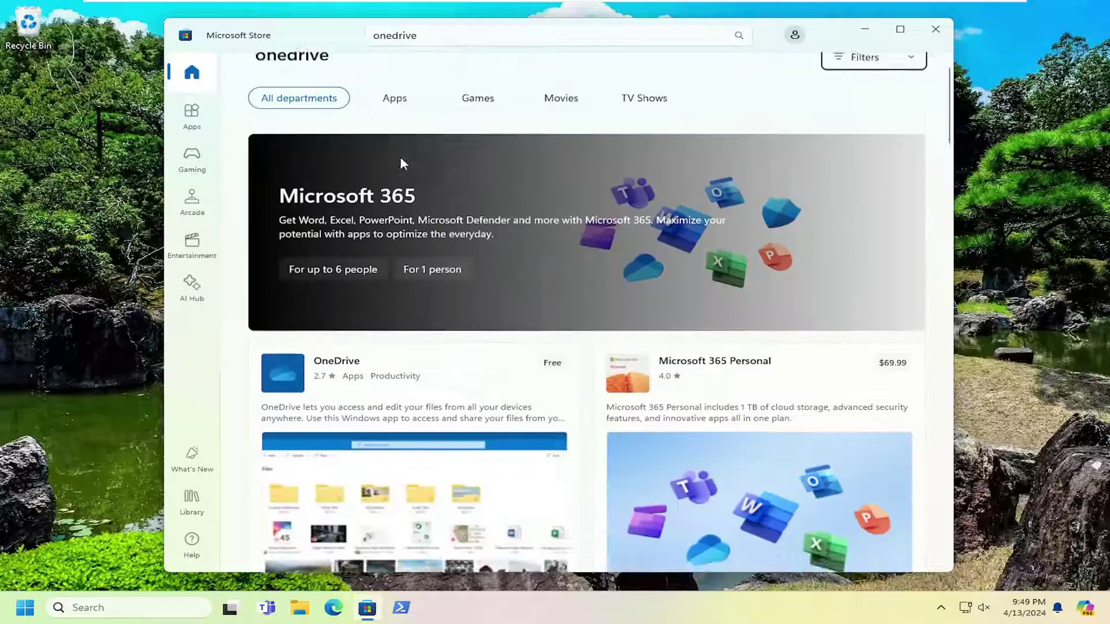
left_click(325, 168)
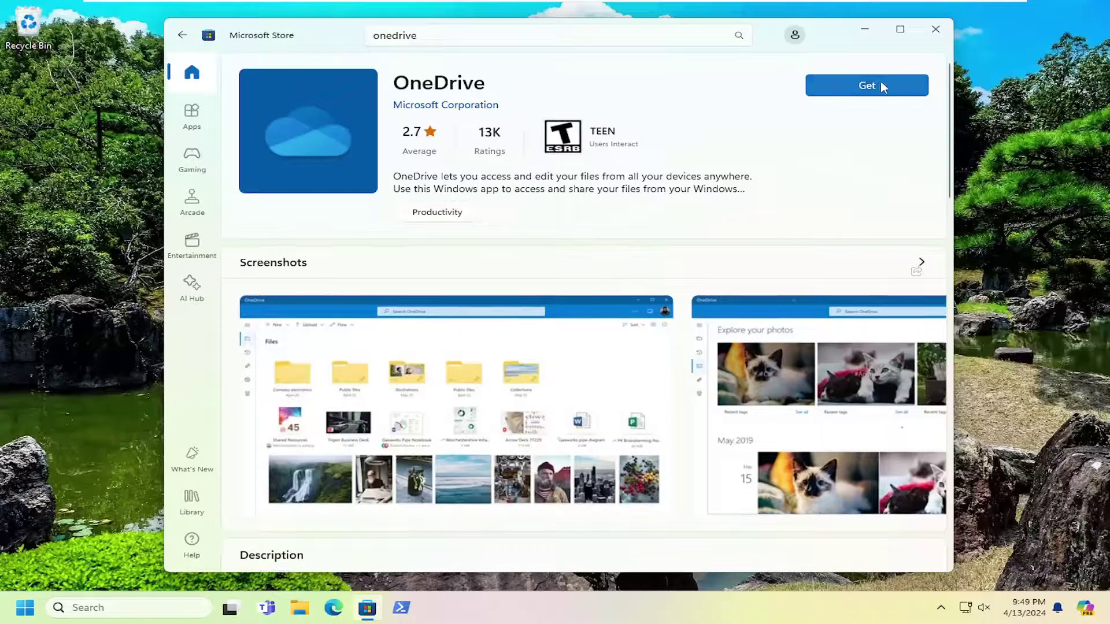
left_click(883, 86)
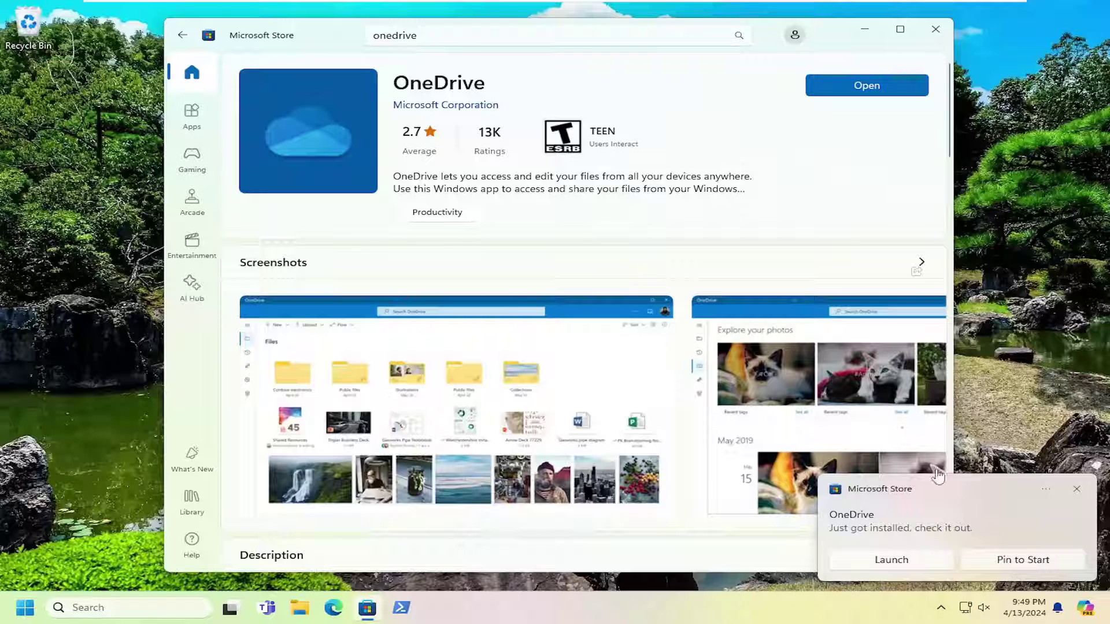
- Launch the new OneDrive to its sign-in window, close the Store, then close OneDrive
left_click(902, 566)
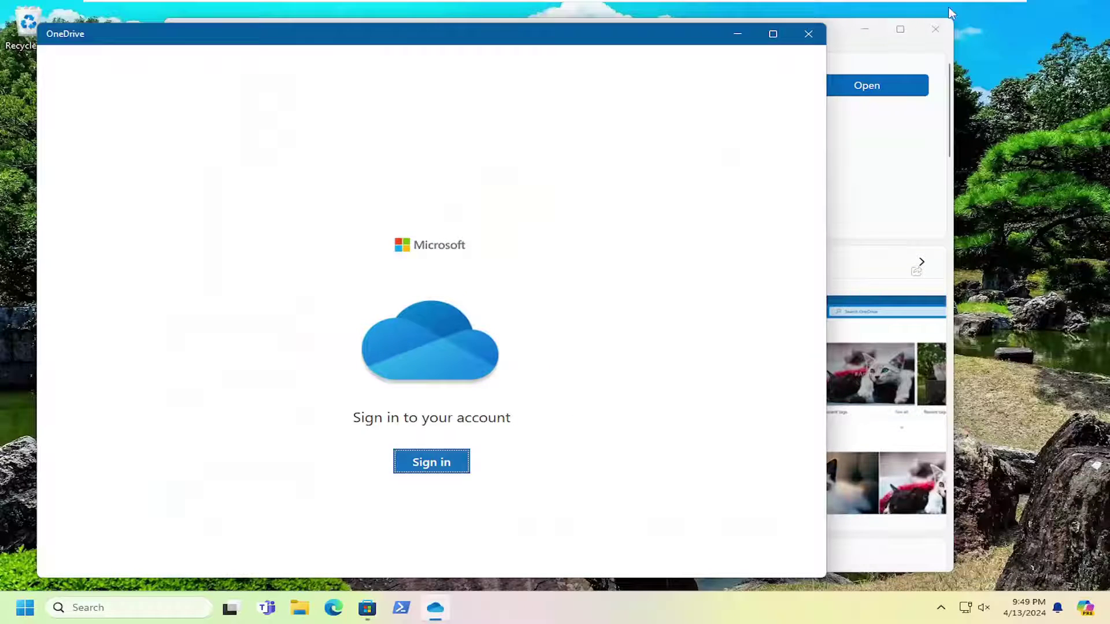
left_click(935, 29)
left_click_drag(663, 44, 802, 36)
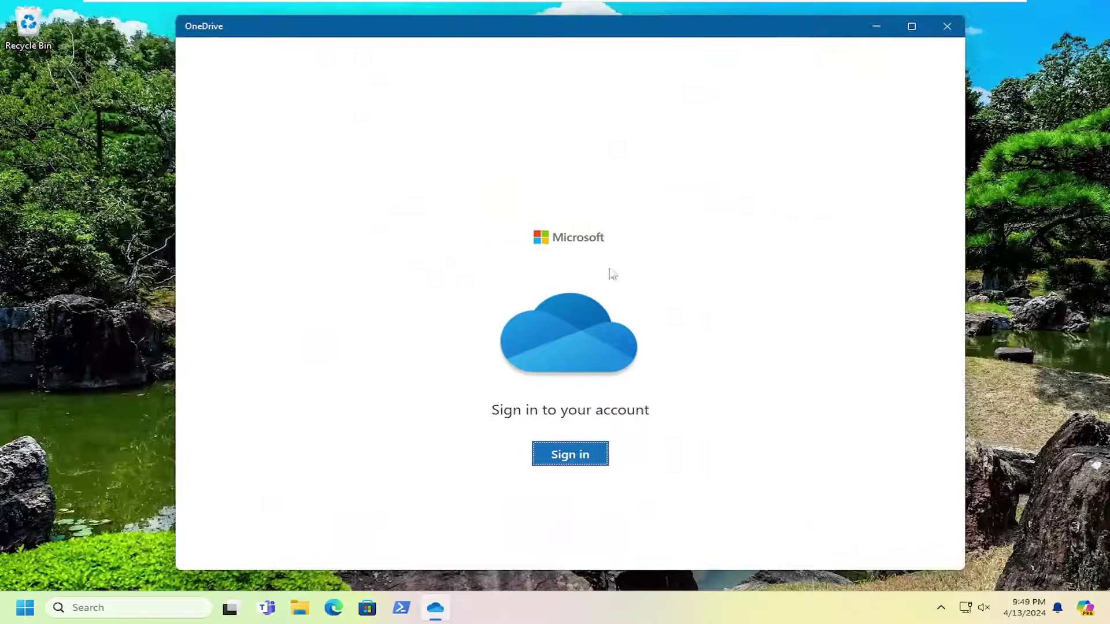
left_click(947, 27)
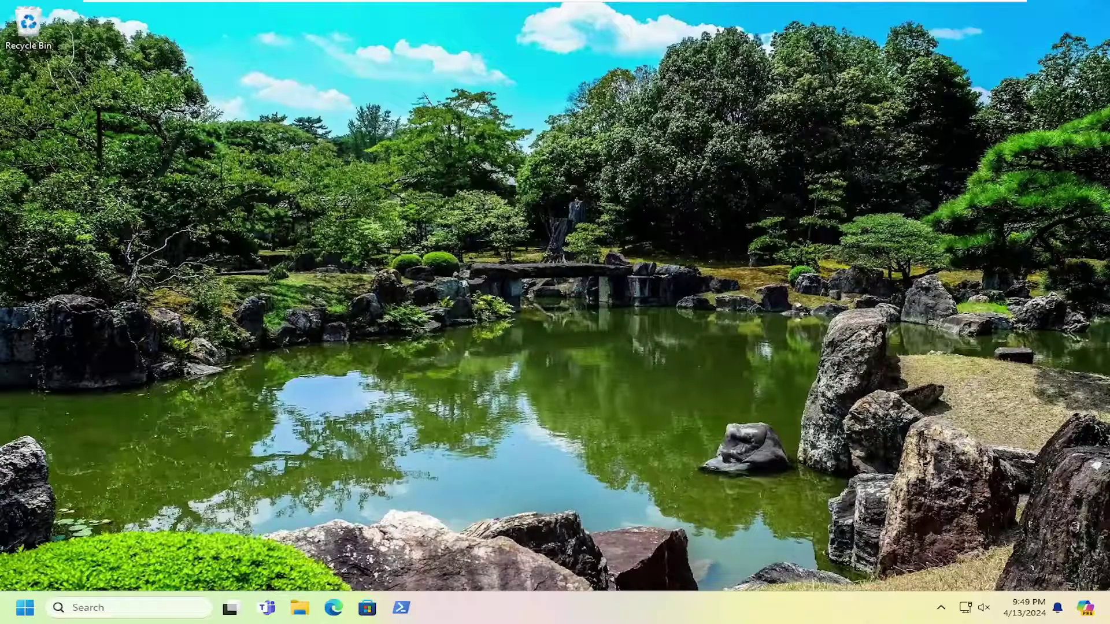